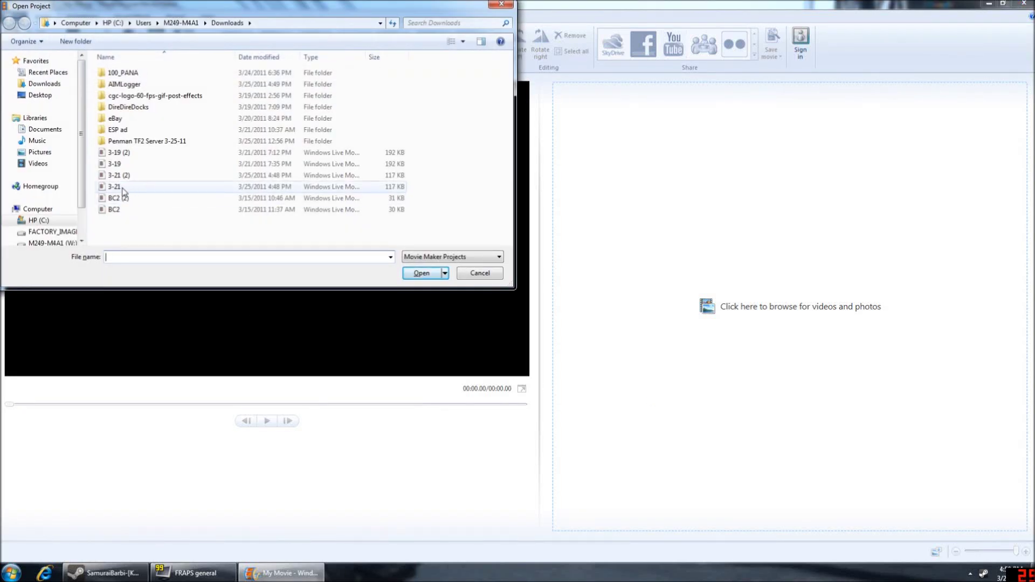
Step: Open the saved 3-21 project from the Open Project dialog
{"action": "double_click", "coordinate": [123, 187]}
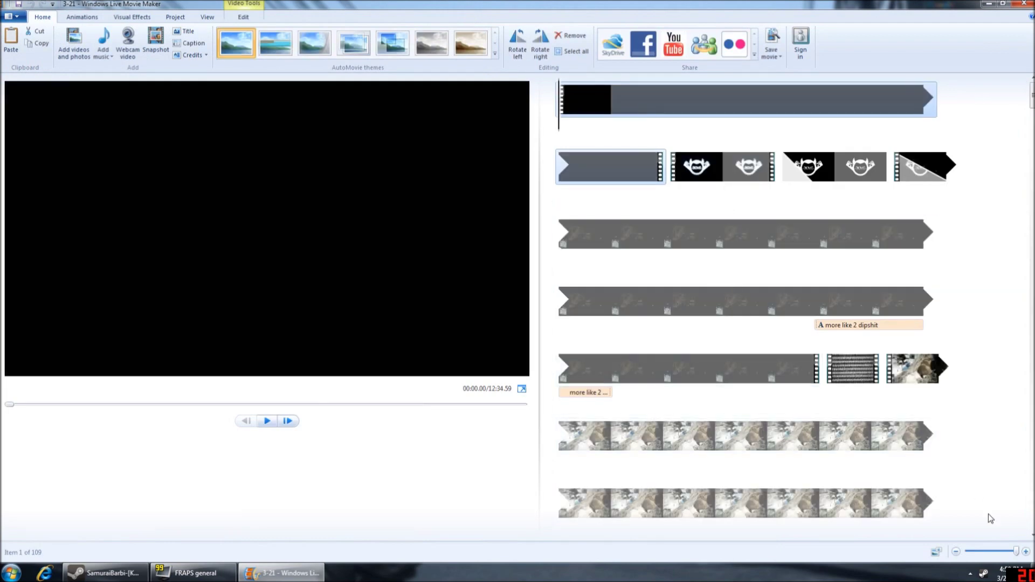
Step: Zoom the storyboard out to small thumbnails, seven per row, and scroll through the clips
{"action": "left_click_drag", "start_coordinate": [1015, 549], "coordinate": [971, 558]}
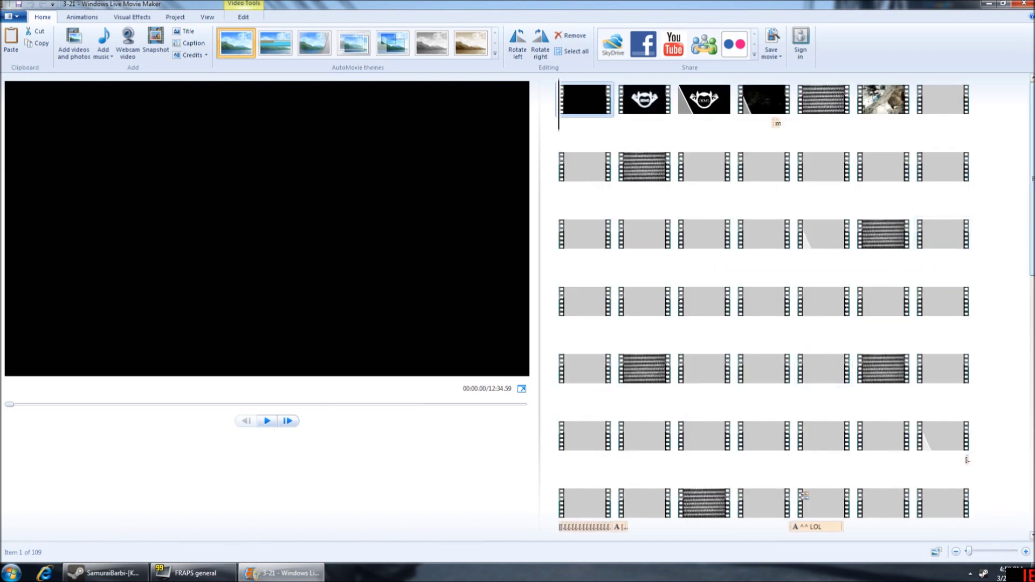
{"action": "scroll", "coordinate": [1026, 420], "scroll_direction": "down", "scroll_amount": 10}
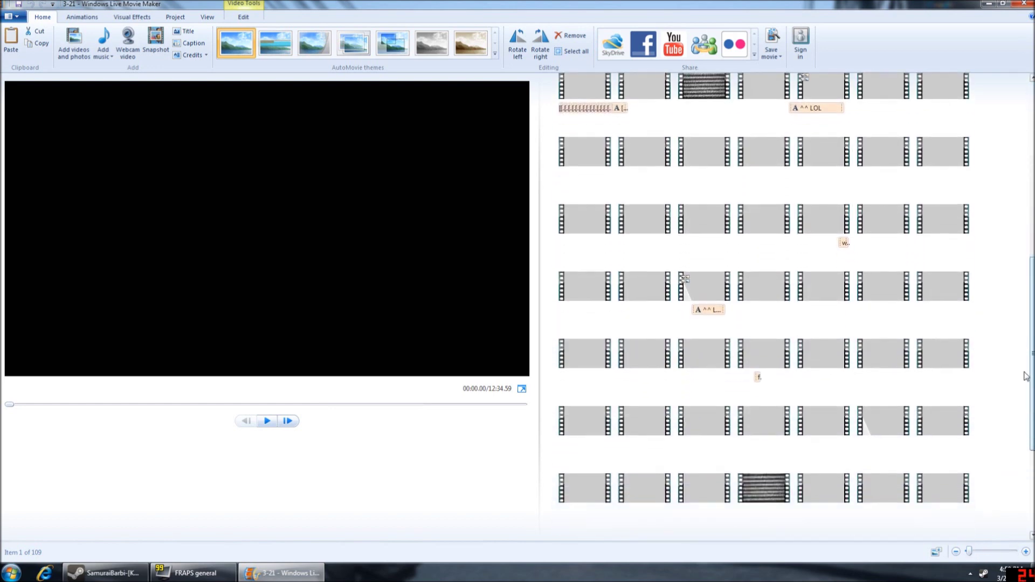
{"action": "scroll", "coordinate": [1026, 420], "scroll_direction": "down", "scroll_amount": 2}
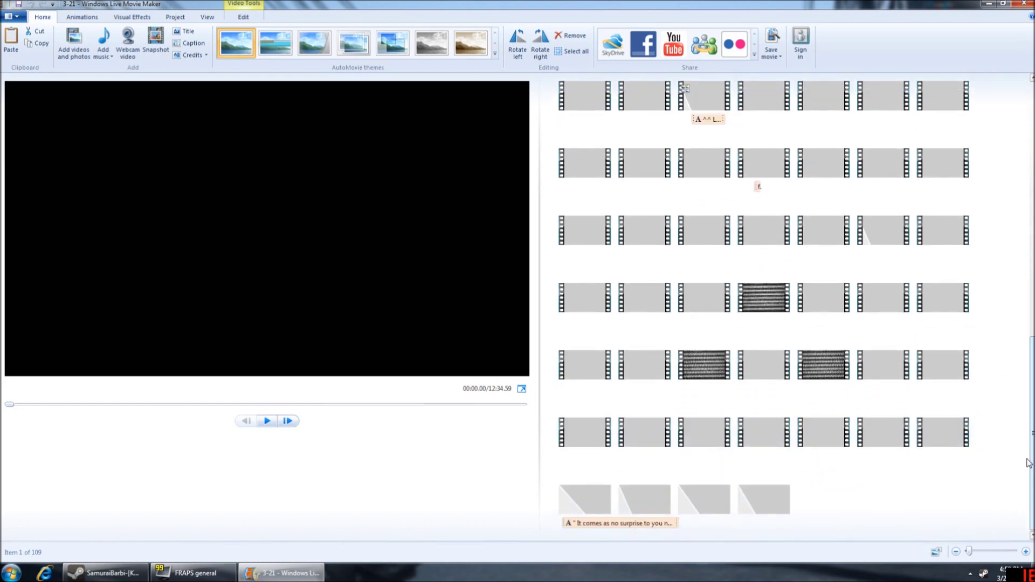
{"action": "left_click_drag", "start_coordinate": [1029, 463], "coordinate": [1025, 182]}
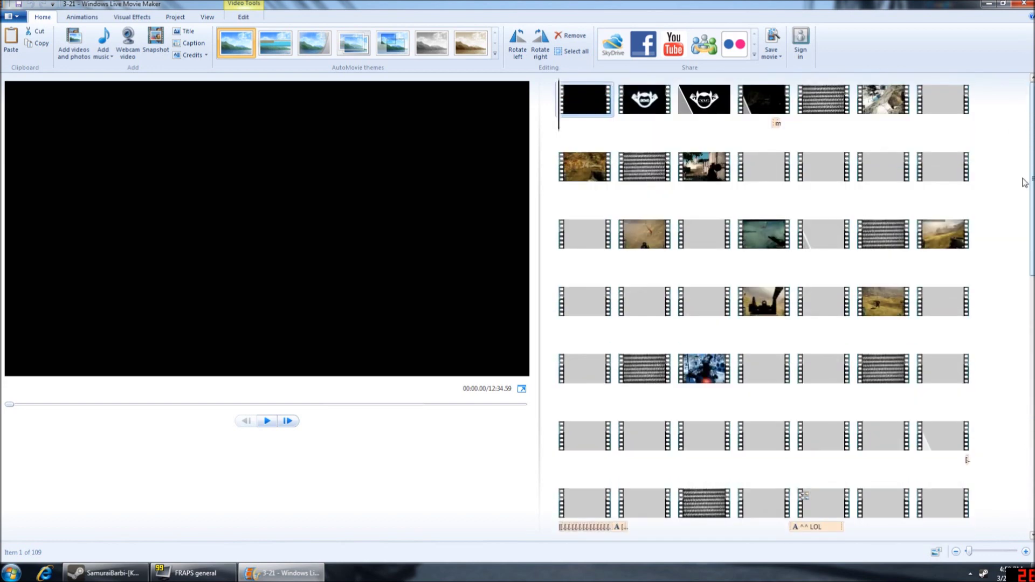
Step: Select clip 10 at 01:11.44 and play the preview from there
{"action": "left_click", "coordinate": [833, 224]}
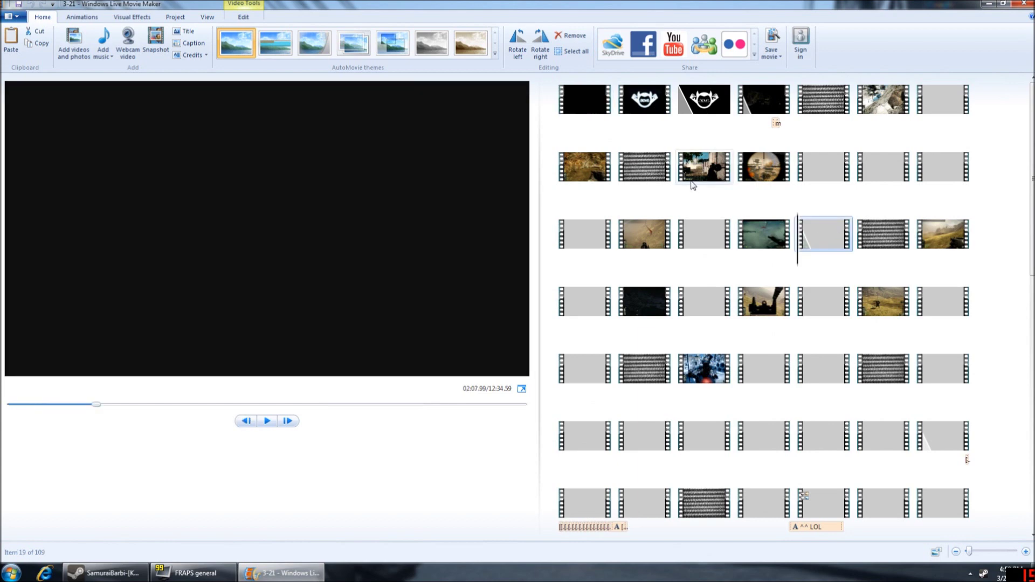
{"action": "left_click", "coordinate": [699, 166]}
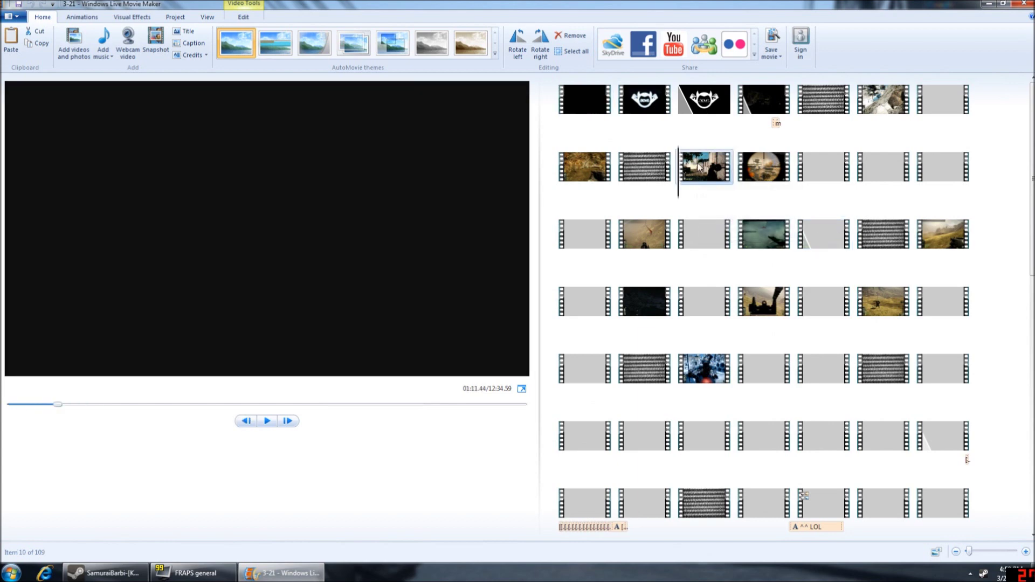
{"action": "scroll", "coordinate": [682, 380], "scroll_direction": "down", "scroll_amount": 3}
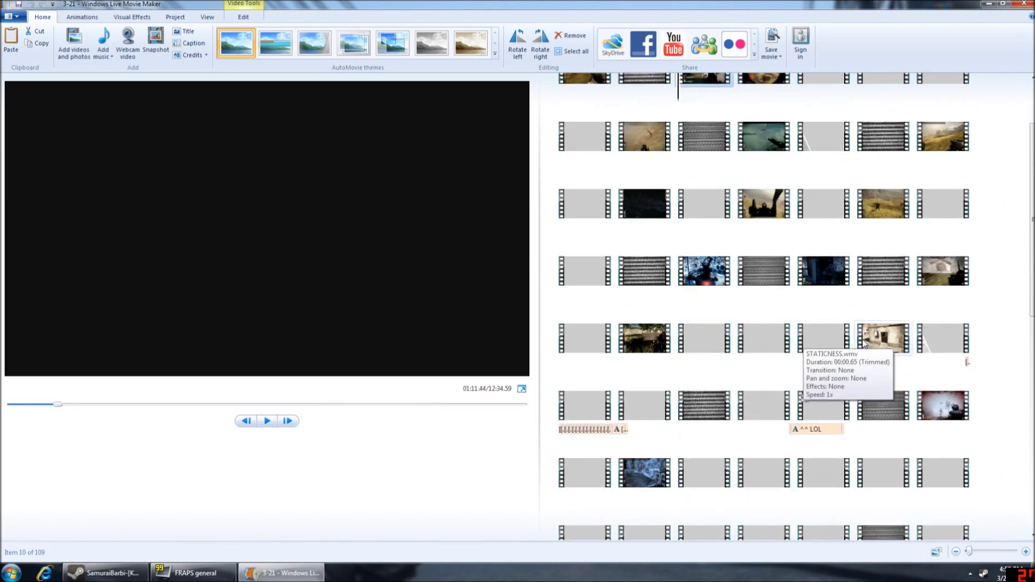
{"action": "scroll", "coordinate": [992, 340], "scroll_direction": "down", "scroll_amount": 8}
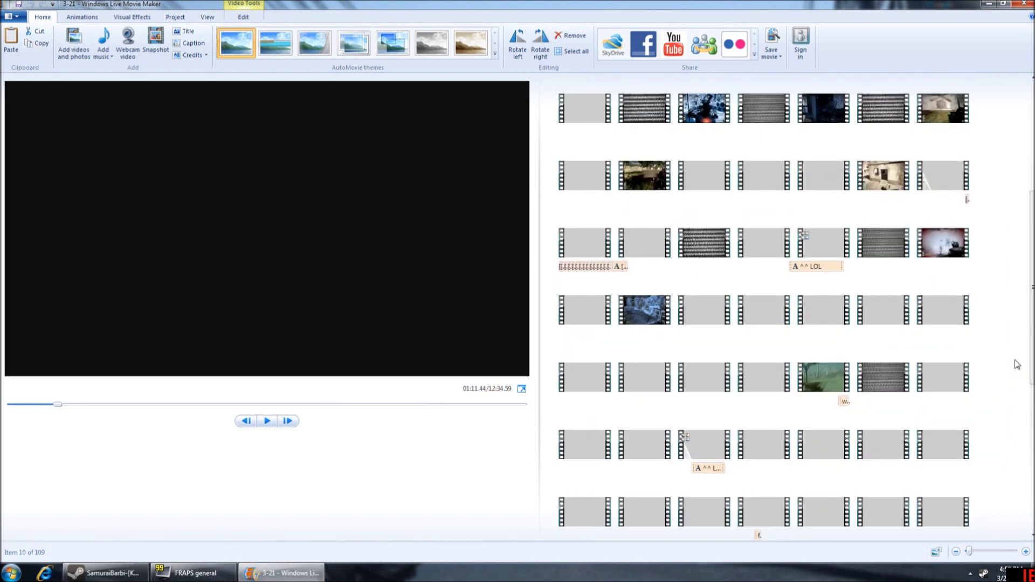
{"action": "scroll", "coordinate": [810, 374], "scroll_direction": "up", "scroll_amount": 11}
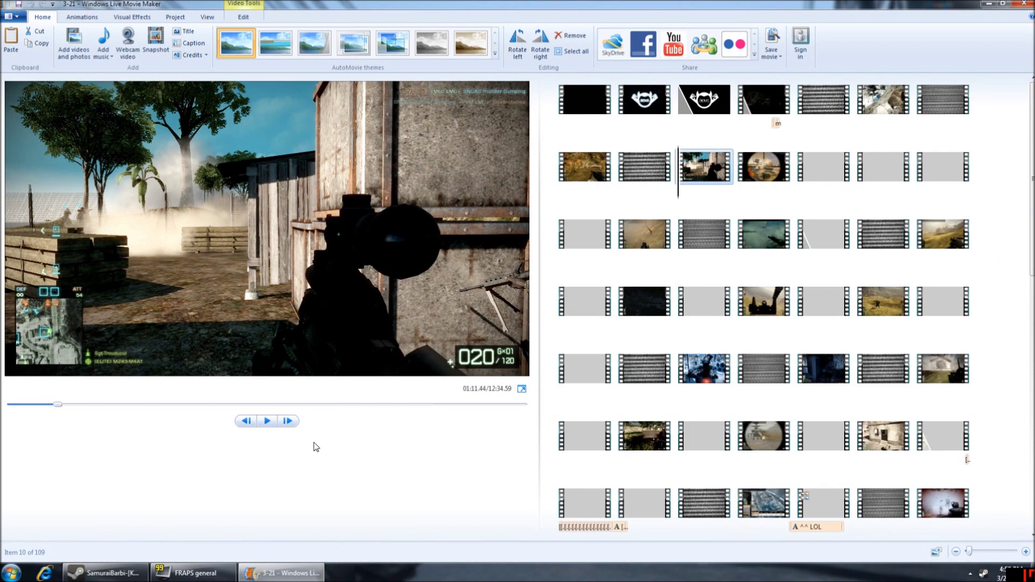
{"action": "key", "text": "space"}
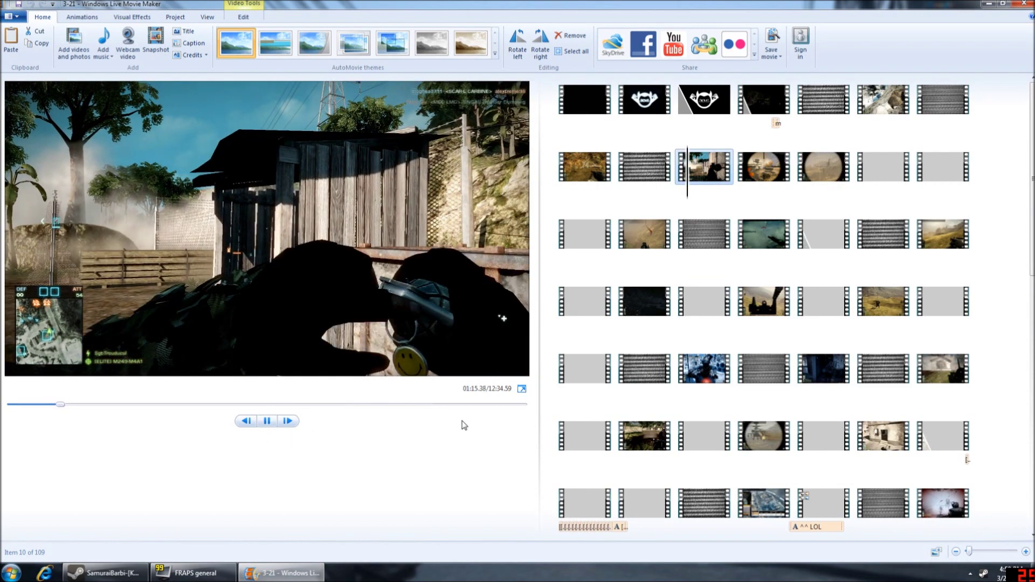
{"action": "scroll", "coordinate": [738, 445], "scroll_direction": "down", "scroll_amount": 1}
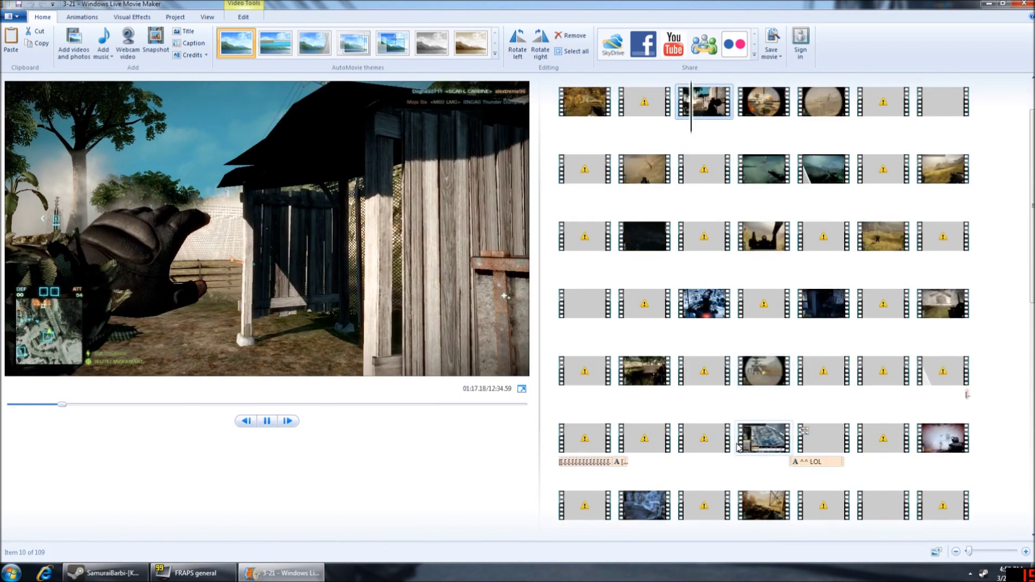
Step: Decline removing the missing STATICNESS.wmv clip, keeping it in the project
{"action": "double_click", "coordinate": [692, 441]}
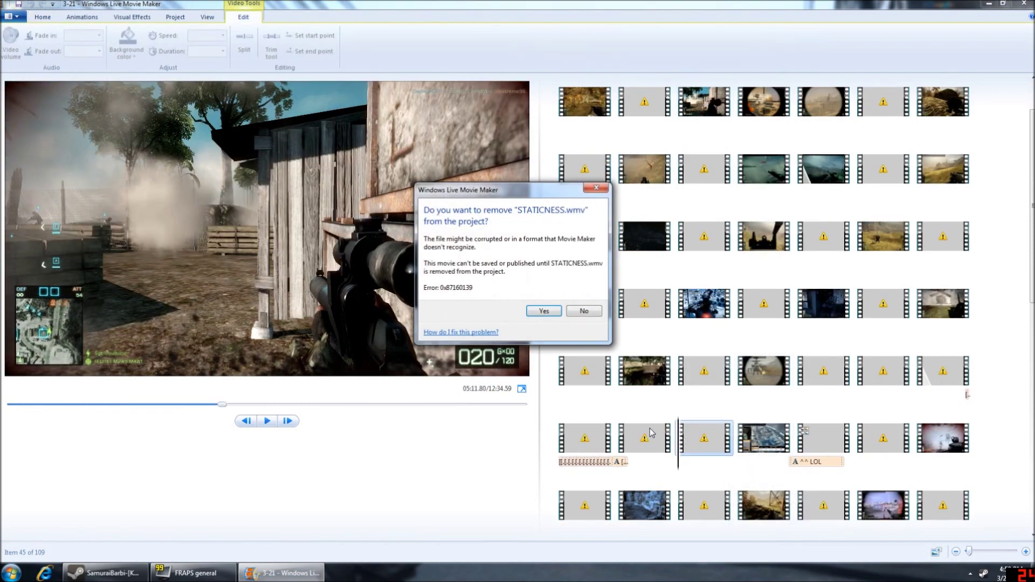
{"action": "left_click", "coordinate": [584, 312]}
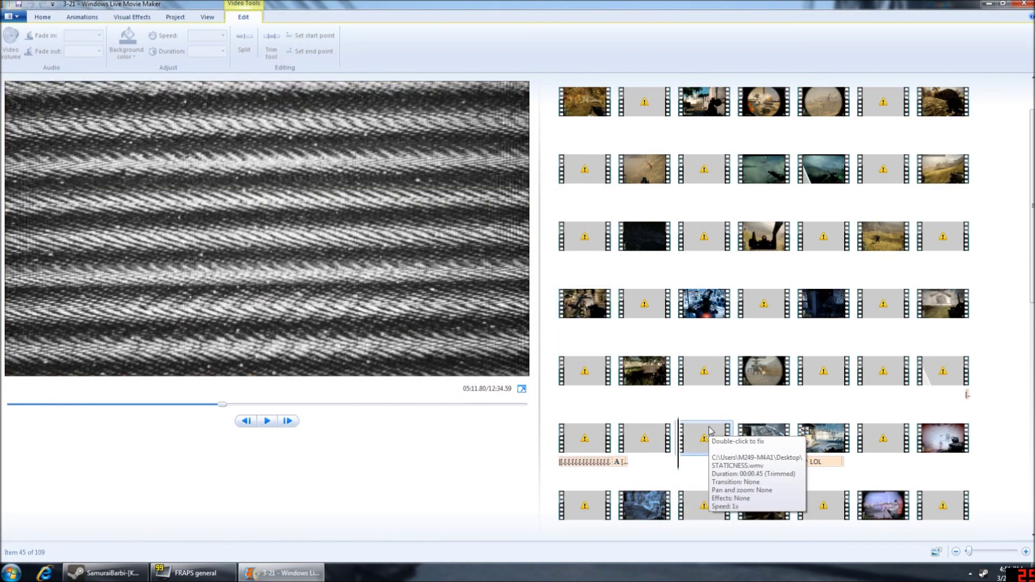
{"action": "scroll", "coordinate": [709, 431], "scroll_direction": "up", "scroll_amount": 1}
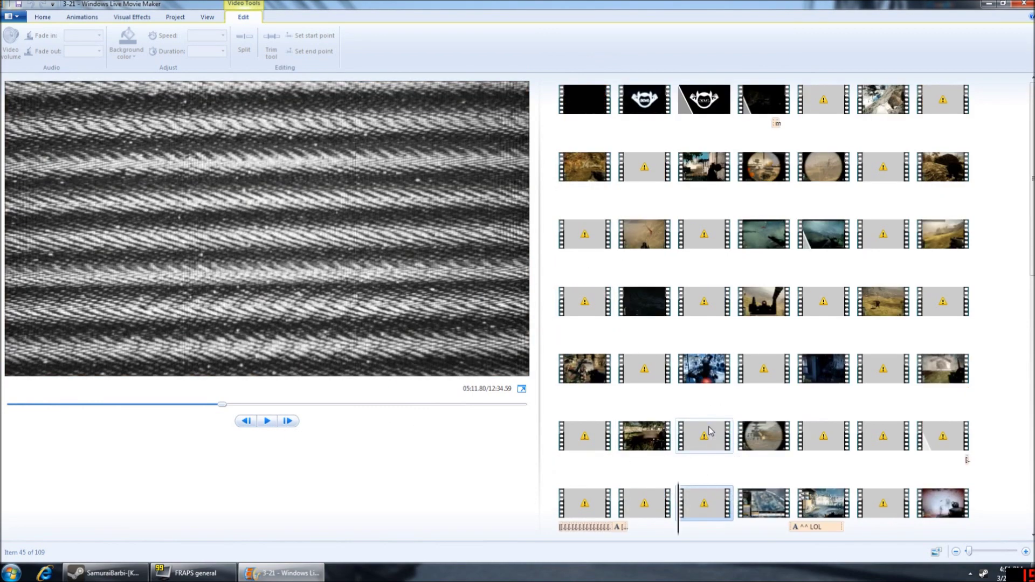
Step: Play the preview from clip 10 and pause it at 01:15.19
{"action": "left_click", "coordinate": [705, 171]}
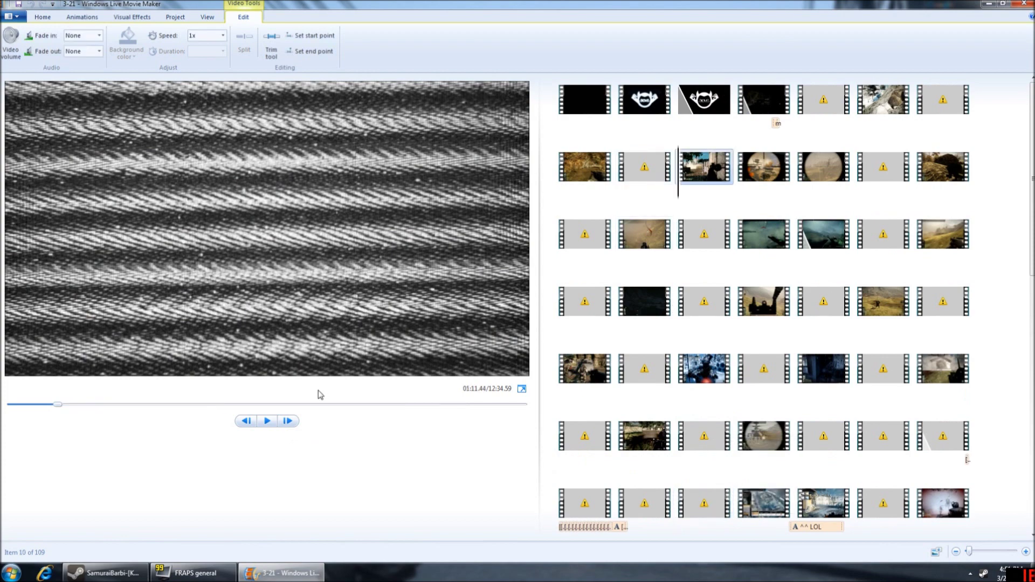
{"action": "left_click", "coordinate": [268, 422]}
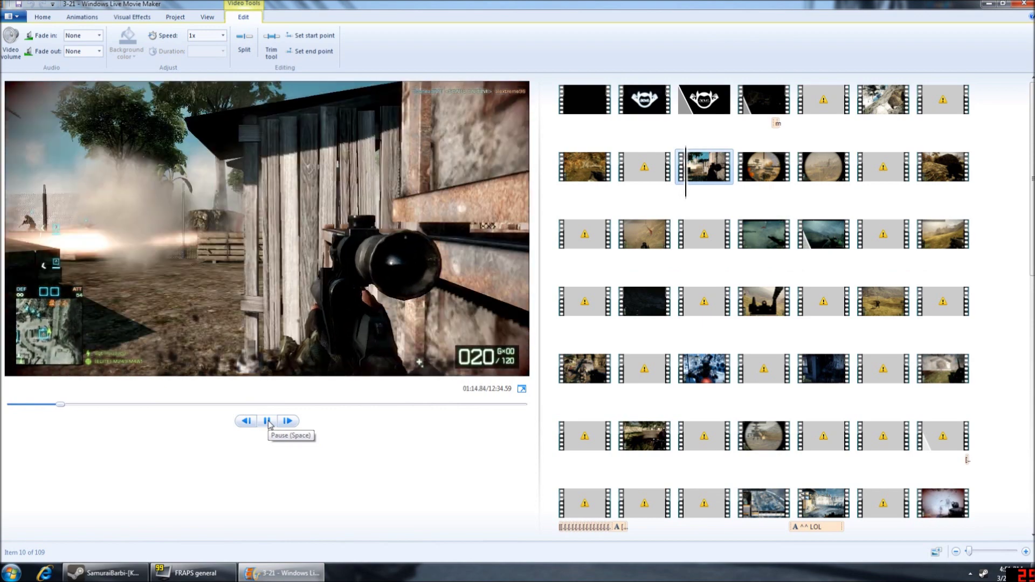
{"action": "left_click", "coordinate": [286, 426]}
Step: Try saving the movie for computer as 'MY MOVIE', keeping STATICNESS.wmv
{"action": "left_click", "coordinate": [8, 17]}
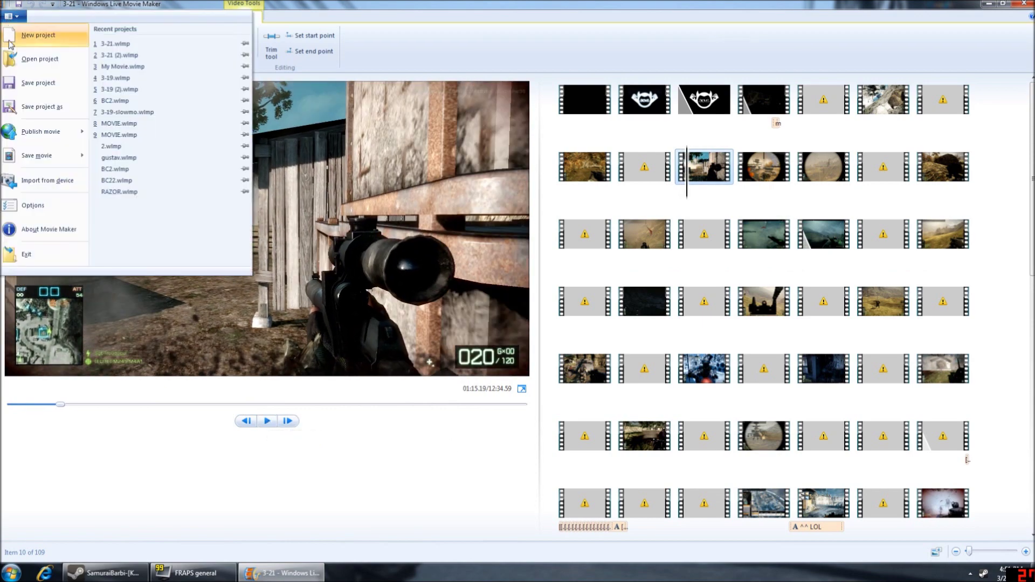
{"action": "mouse_move", "coordinate": [34, 158]}
{"action": "left_click", "coordinate": [135, 100]}
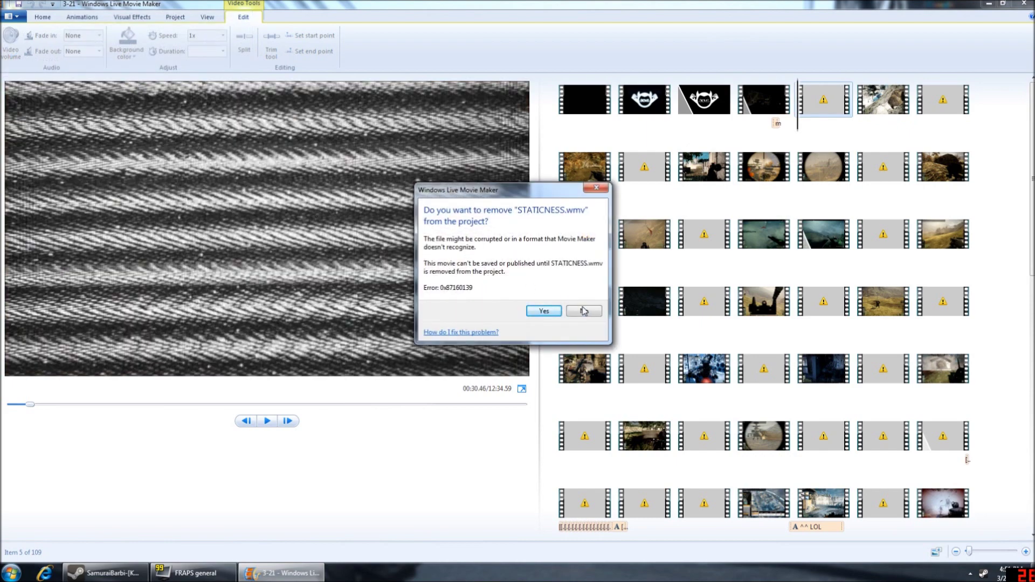
{"action": "left_click", "coordinate": [584, 311]}
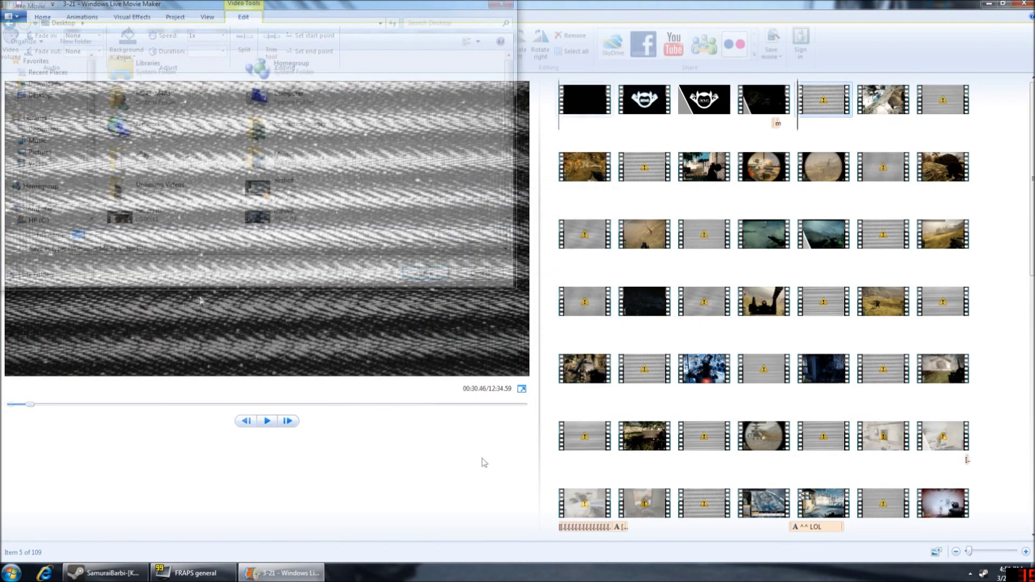
{"action": "type", "text": "MY MOVIE DAMNIT"}
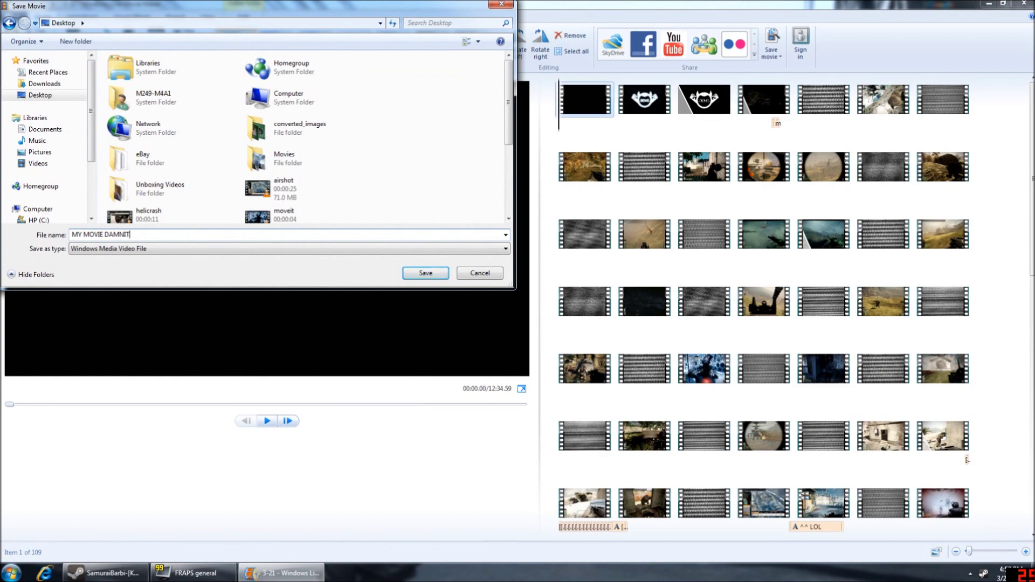
{"action": "key", "text": "Return"}
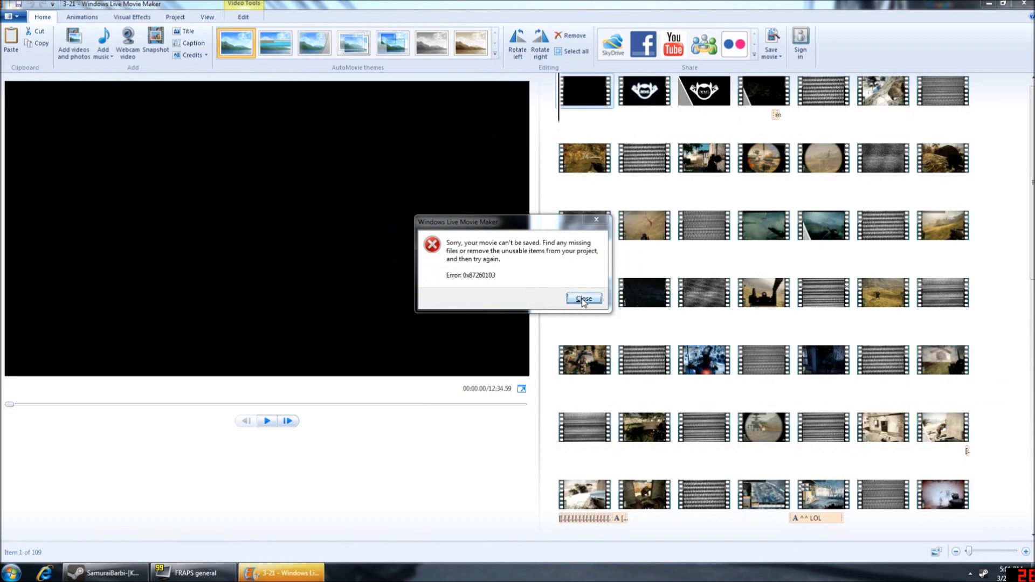
Step: Close the can't-be-saved error and bring up Task Manager to check memory use
{"action": "left_click", "coordinate": [583, 301]}
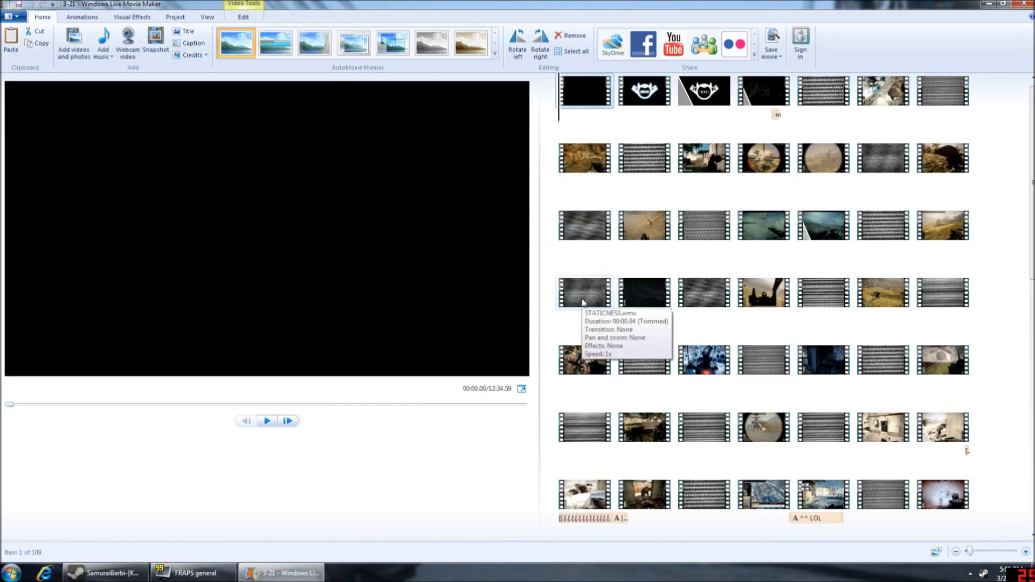
{"action": "key", "text": "ctrl+shift+Escape"}
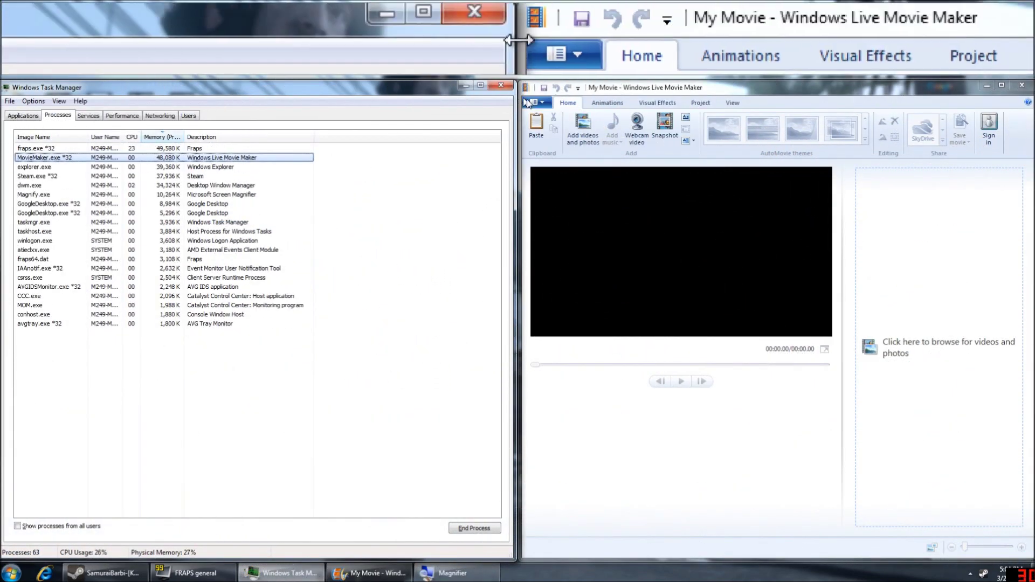
Step: Reopen the 3-21 project from Movie Maker's recent projects
{"action": "left_click", "coordinate": [526, 89]}
{"action": "left_click", "coordinate": [530, 102]}
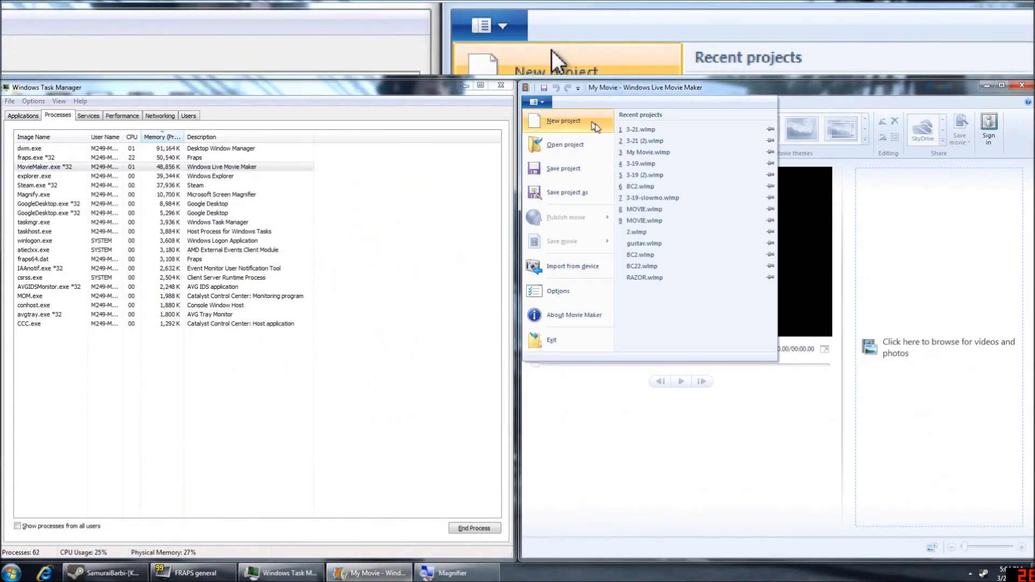
{"action": "left_click", "coordinate": [632, 130]}
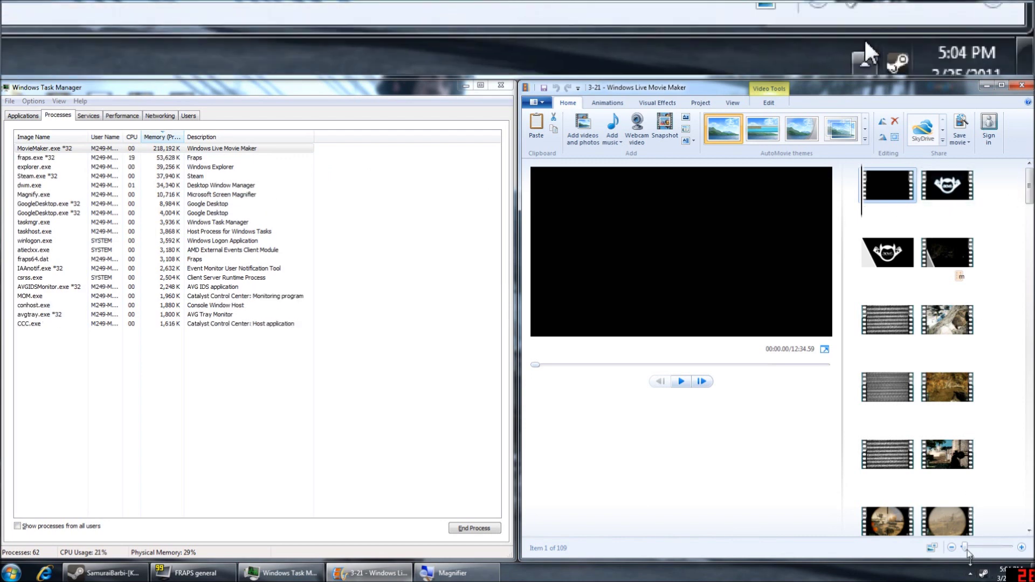
Step: Enlarge the storyboard thumbnails and narrow the preview so five clips fit per row
{"action": "mouse_move", "coordinate": [965, 547]}
{"action": "left_mouse_down"}
{"action": "mouse_move", "coordinate": [989, 548]}
{"action": "mouse_move", "coordinate": [960, 547]}
{"action": "left_mouse_up"}
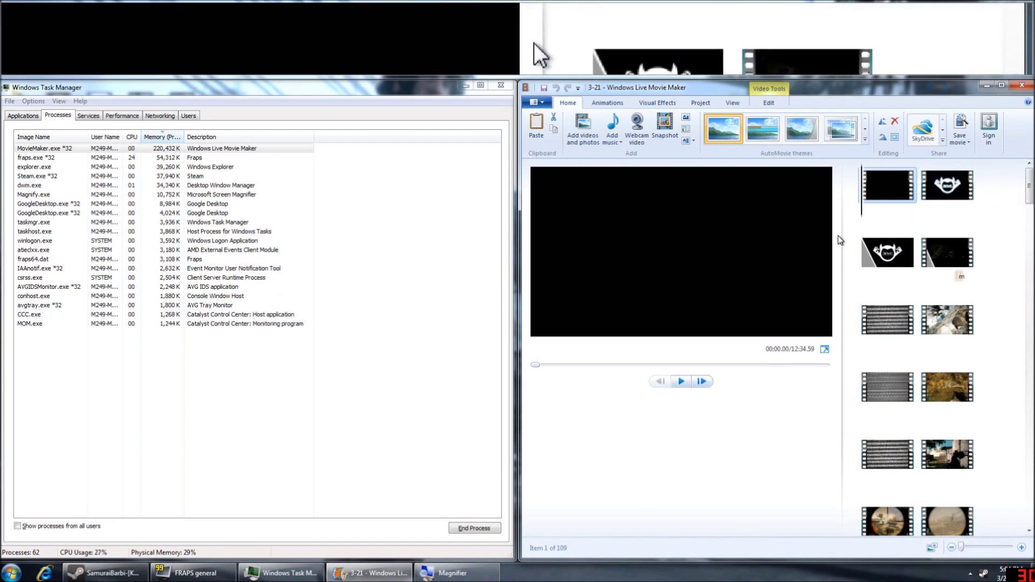
{"action": "left_click_drag", "start_coordinate": [842, 237], "coordinate": [692, 236]}
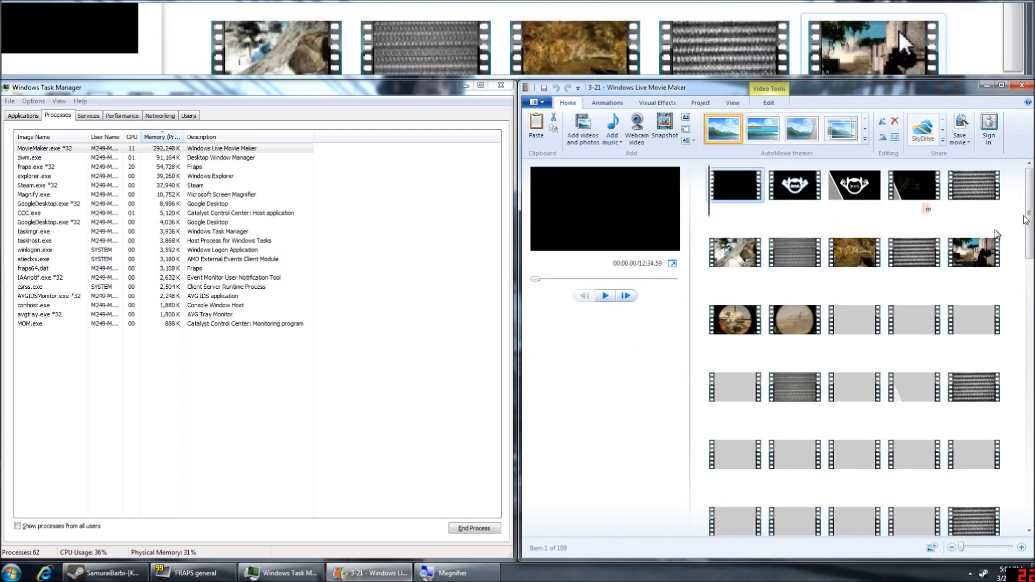
{"action": "scroll", "coordinate": [1030, 216], "scroll_direction": "down", "scroll_amount": 1}
{"action": "scroll", "coordinate": [1030, 216], "scroll_direction": "down", "scroll_amount": 5}
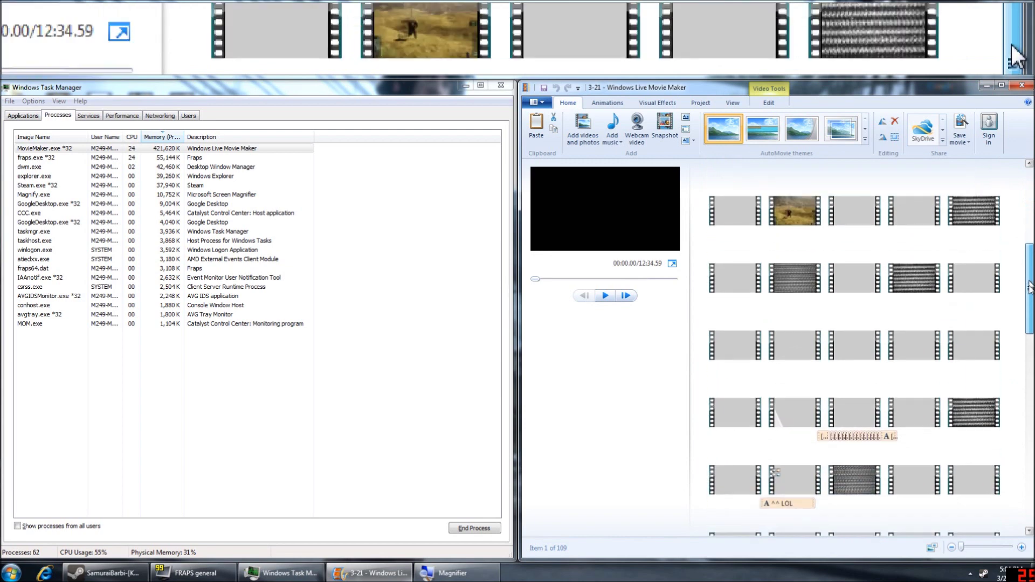
Step: Watch MovieMaker.exe memory in Task Manager reach about 1.18 GB while scrolling the storyboard
{"action": "left_click", "coordinate": [175, 151]}
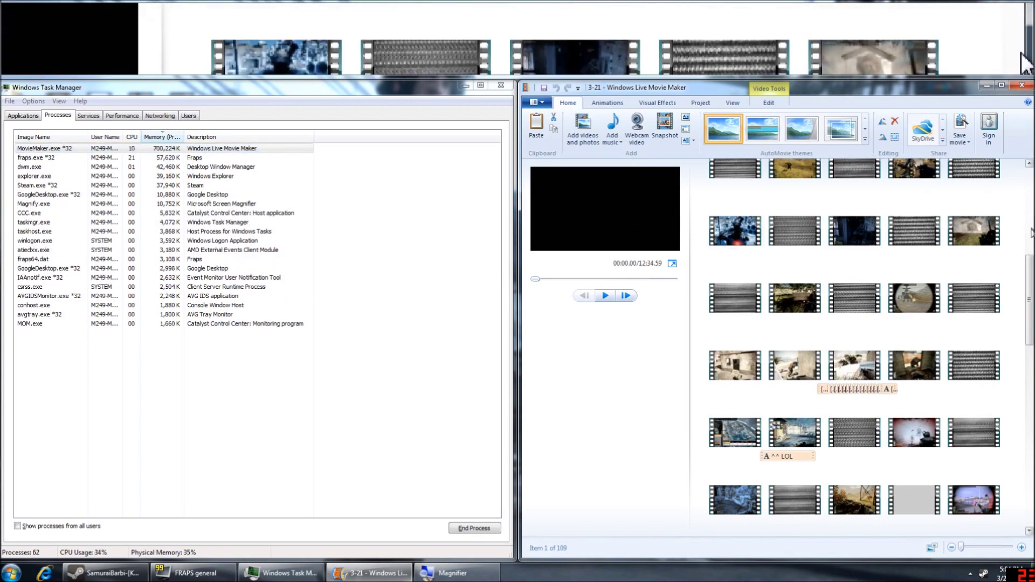
{"action": "scroll", "coordinate": [1018, 371], "scroll_direction": "down", "scroll_amount": 5}
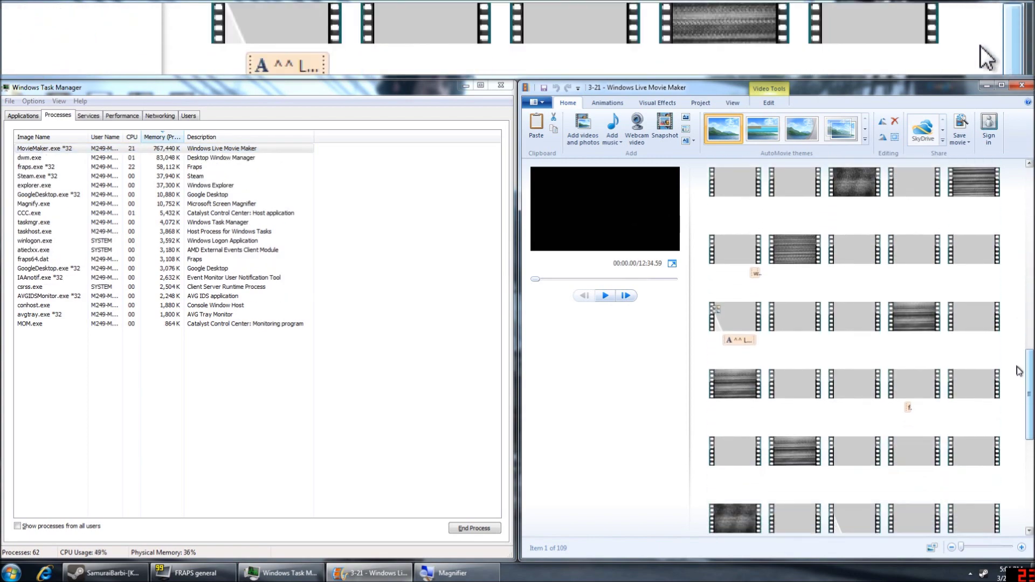
{"action": "scroll", "coordinate": [1018, 371], "scroll_direction": "down", "scroll_amount": 1}
{"action": "left_click", "coordinate": [170, 149]}
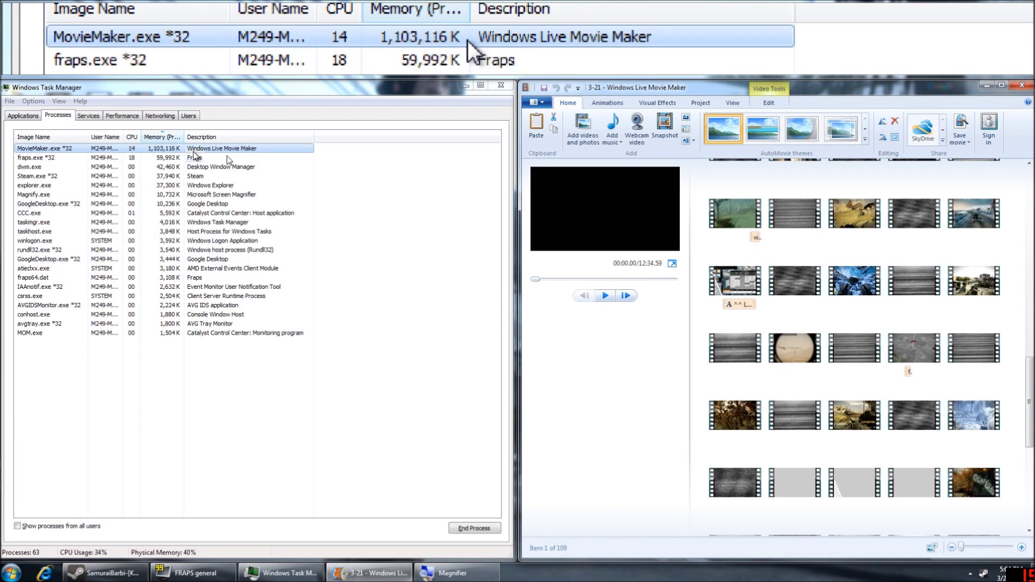
{"action": "left_click_drag", "start_coordinate": [1030, 371], "coordinate": [1011, 181]}
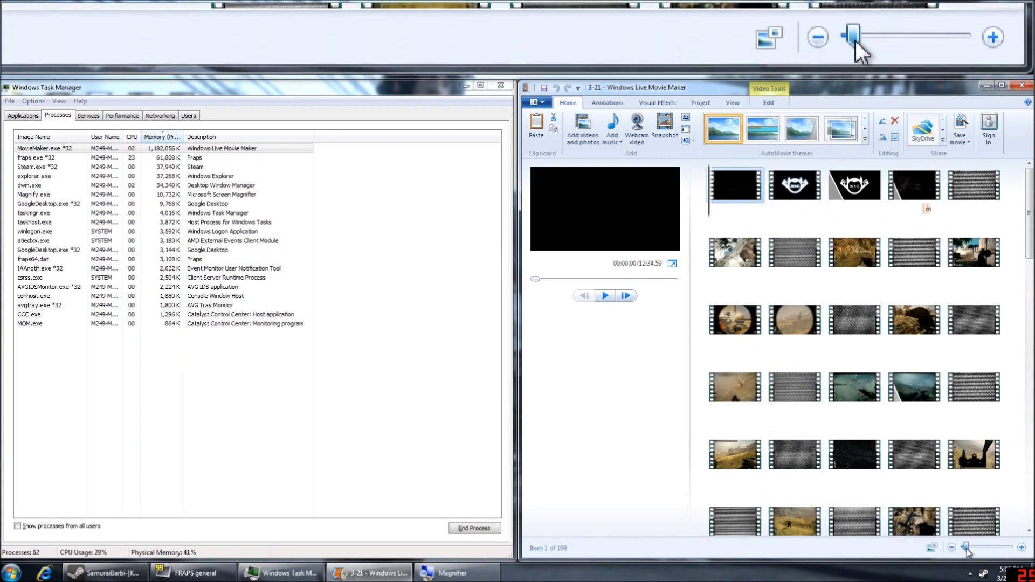
Step: Zoom the storyboard in to large clip bars and exit Movie Maker
{"action": "left_click_drag", "start_coordinate": [967, 548], "coordinate": [1006, 548]}
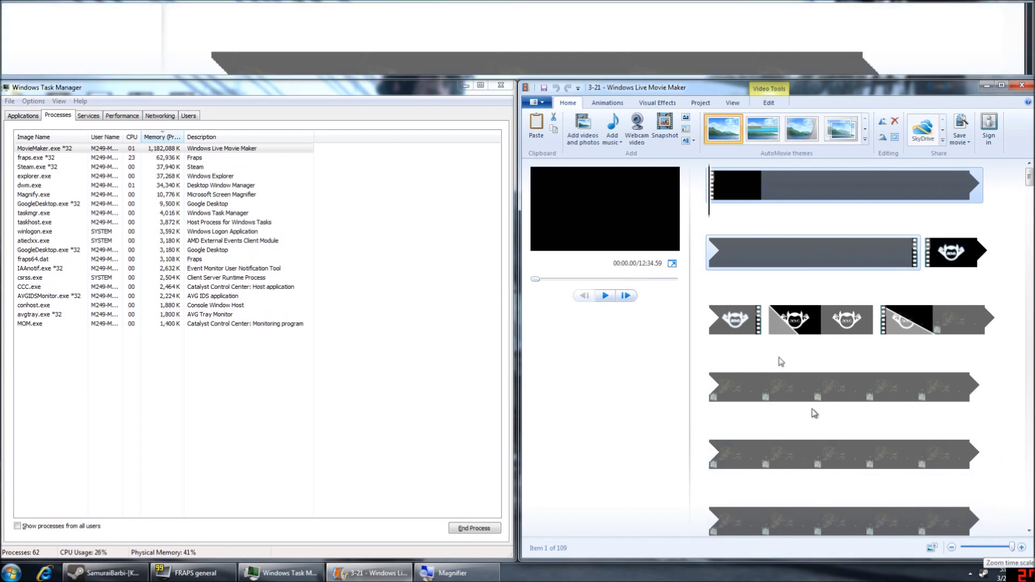
{"action": "left_click", "coordinate": [536, 101]}
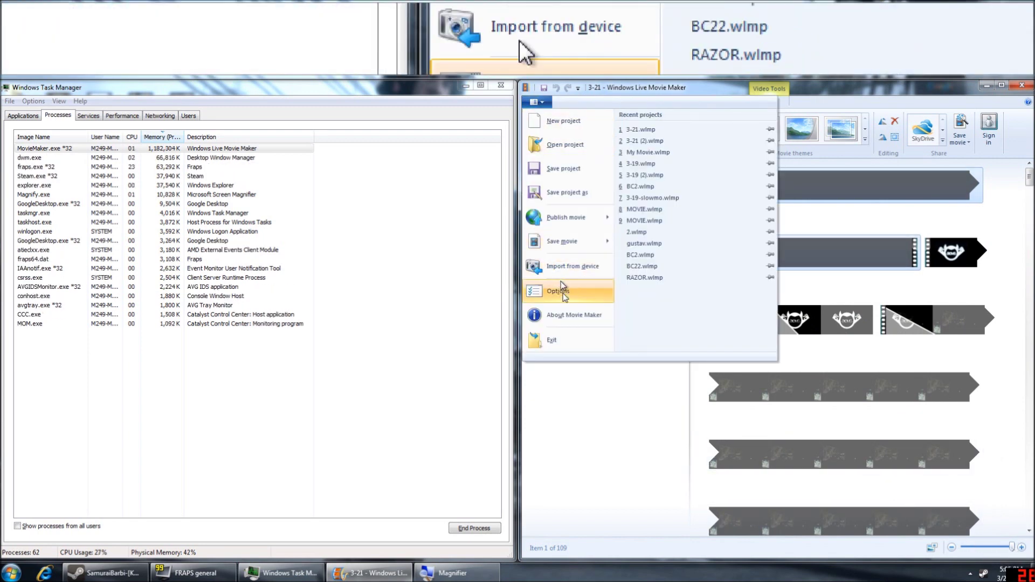
{"action": "left_click", "coordinate": [571, 344]}
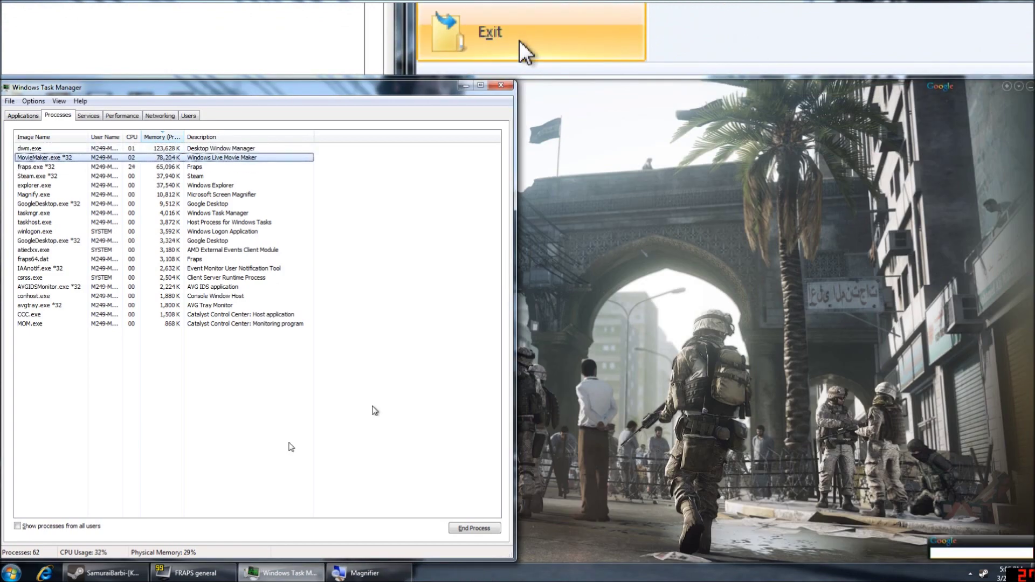
Step: Relaunch Windows Live Movie Maker from the Start menu and widen the preview pane
{"action": "left_click", "coordinate": [11, 572]}
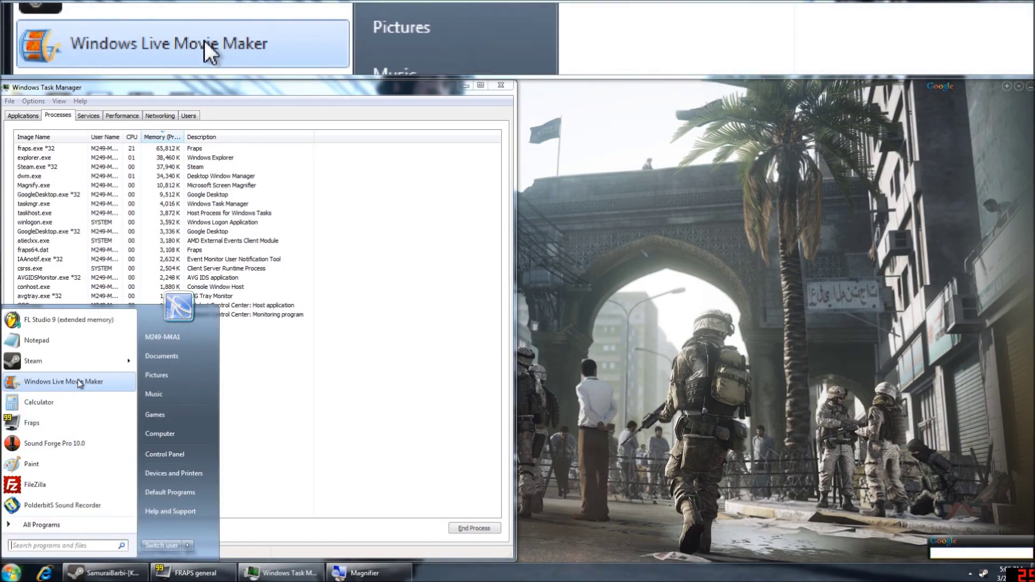
{"action": "left_click", "coordinate": [81, 381]}
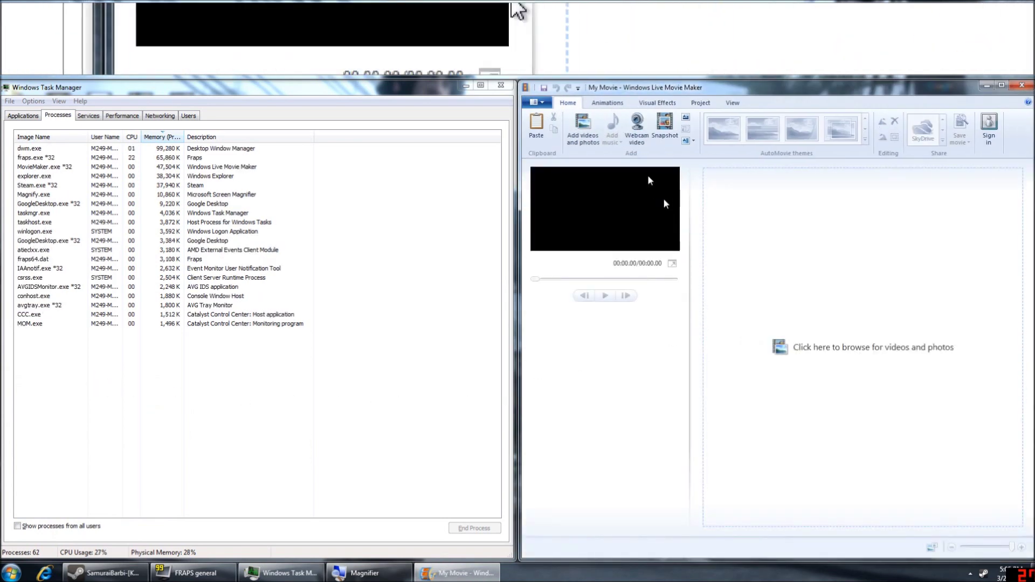
{"action": "left_click_drag", "start_coordinate": [688, 201], "coordinate": [978, 220]}
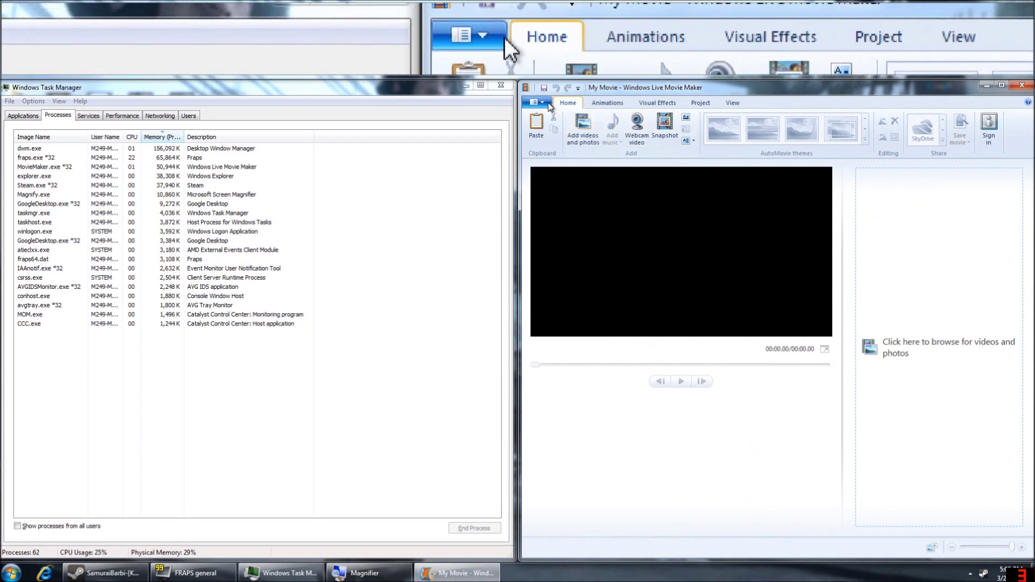
Step: Reopen 3-21.wlmp from Recent projects and preview it briefly, pausing at 00:00.89
{"action": "left_click", "coordinate": [548, 105]}
{"action": "left_click", "coordinate": [641, 130]}
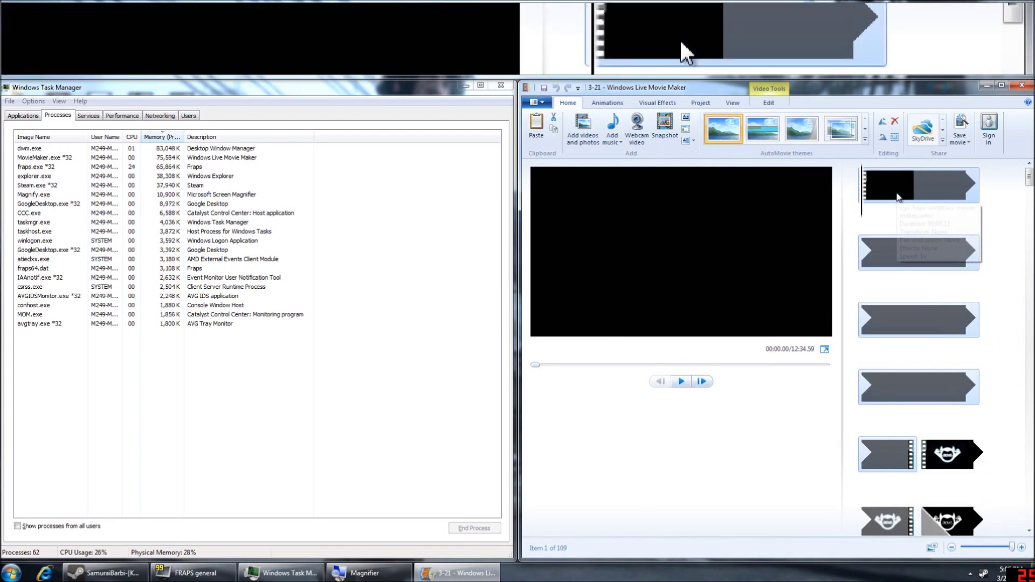
{"action": "left_click", "coordinate": [681, 381]}
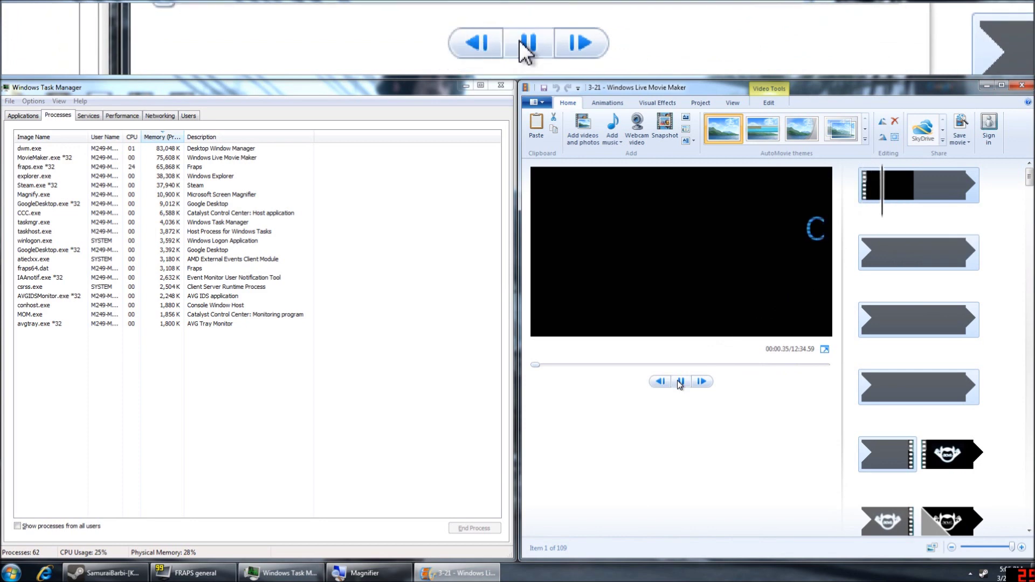
{"action": "left_click", "coordinate": [681, 382]}
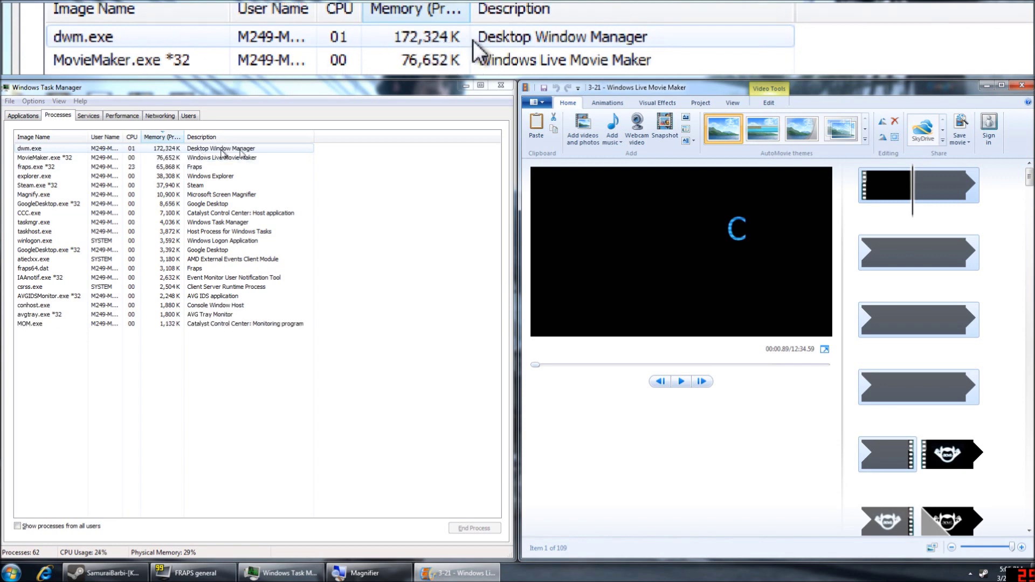
{"action": "left_click", "coordinate": [536, 103]}
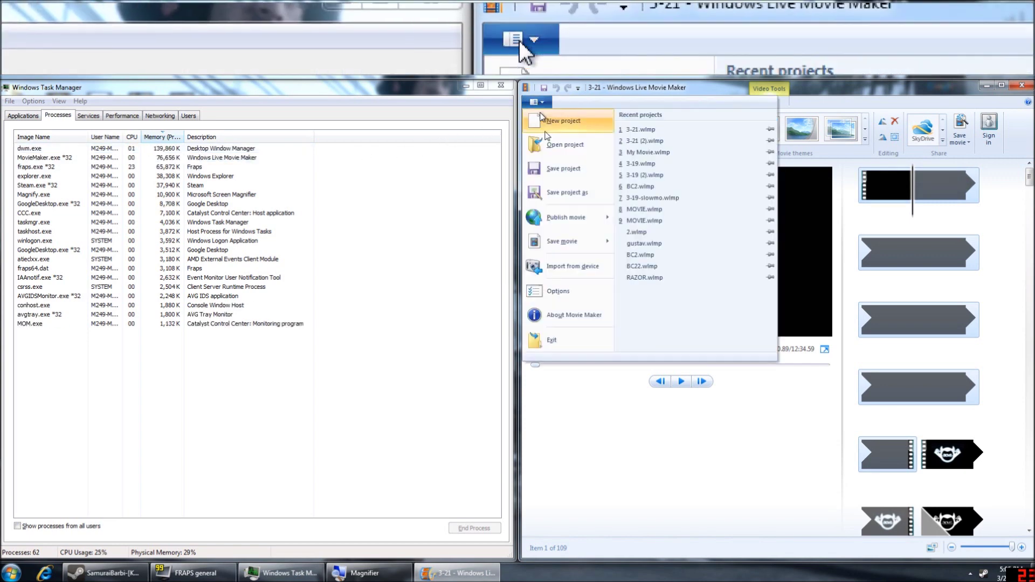
Step: Save the movie for high-definition display as 3-21.wmv on the Desktop
{"action": "mouse_move", "coordinate": [561, 250]}
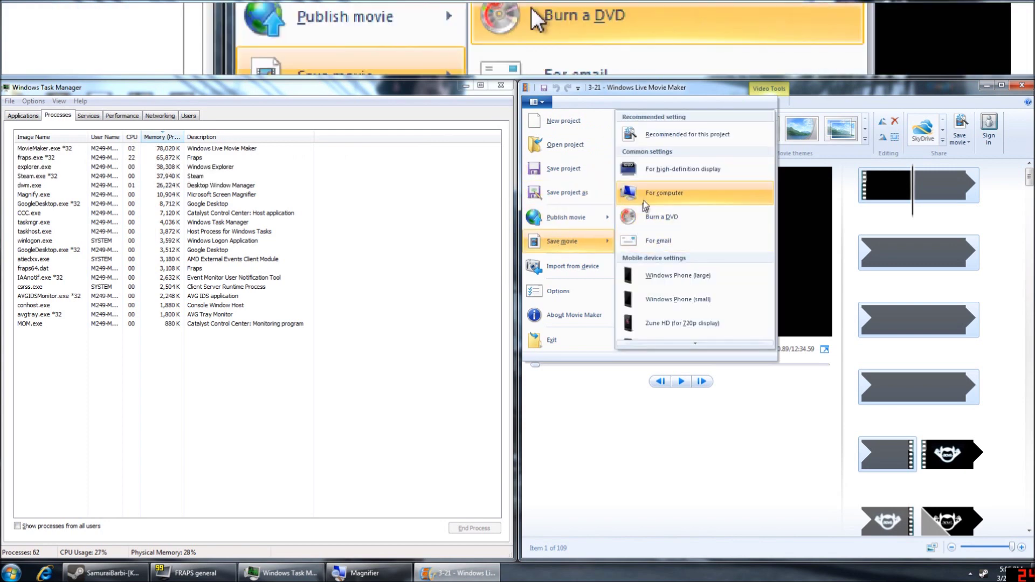
{"action": "left_click", "coordinate": [674, 170]}
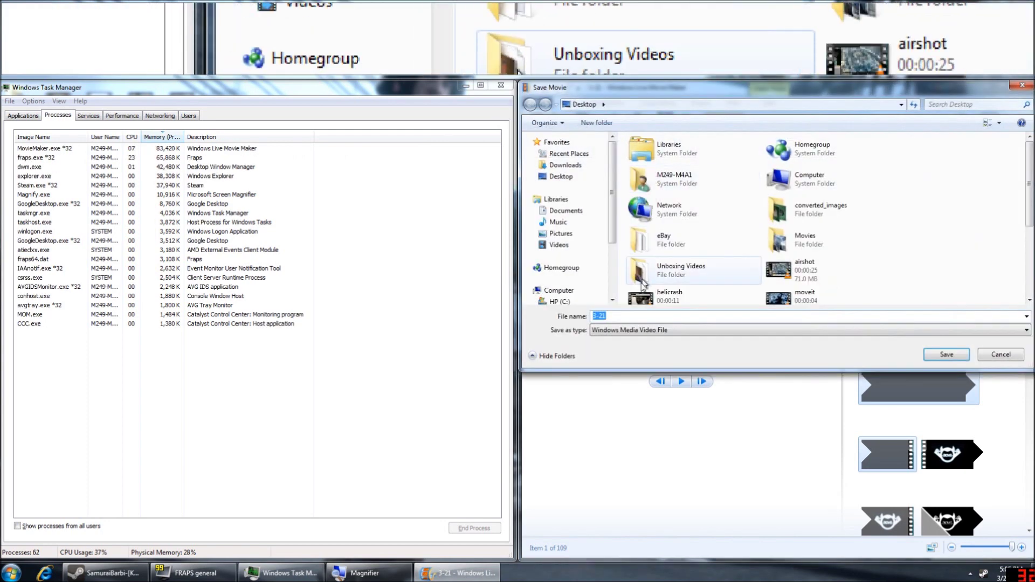
{"action": "left_click", "coordinate": [629, 316]}
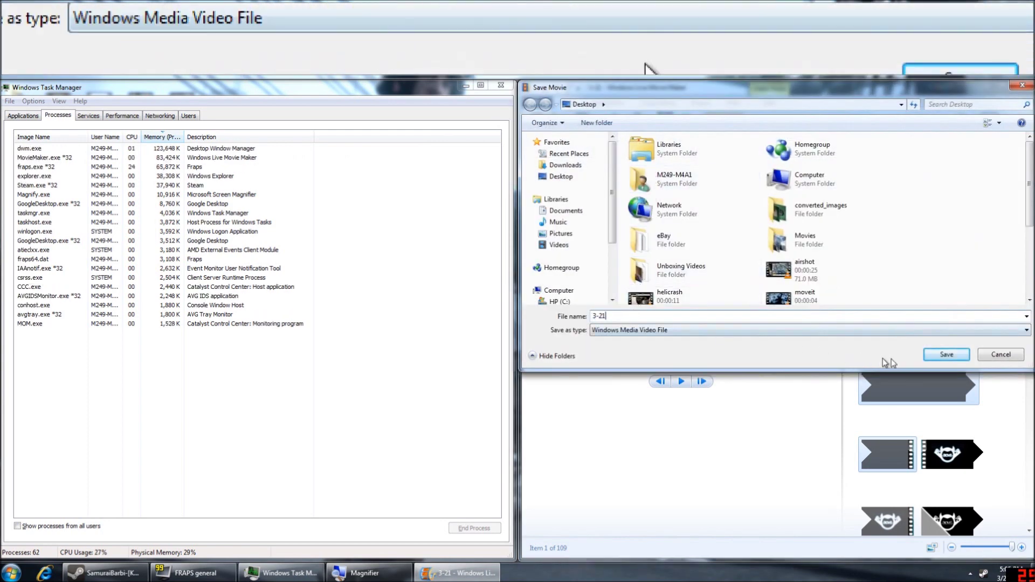
{"action": "left_click", "coordinate": [945, 355]}
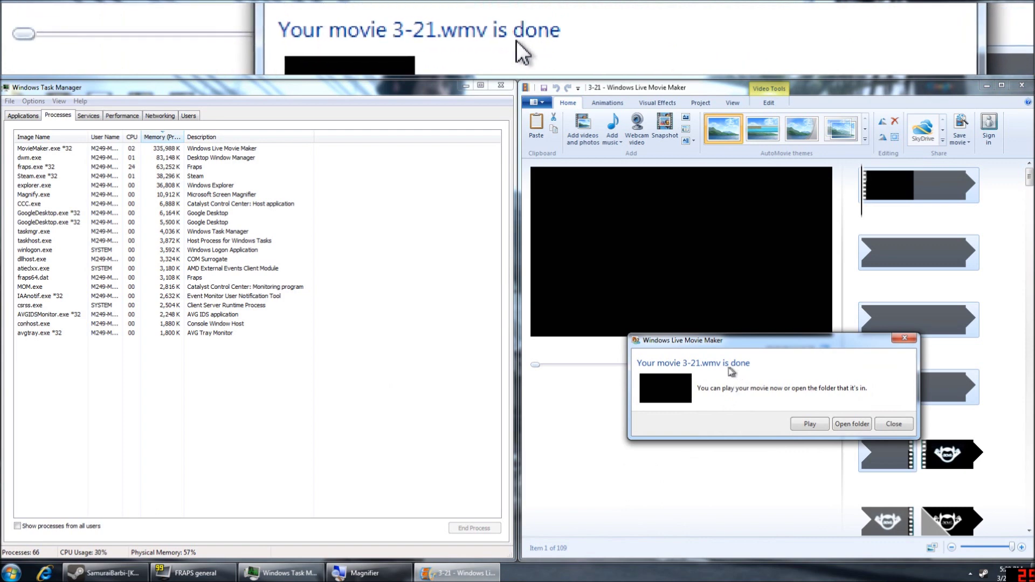
Step: Play 3-21.wmv fullscreen in VLC media player, then stop it and return to a small window
{"action": "left_click", "coordinate": [809, 424]}
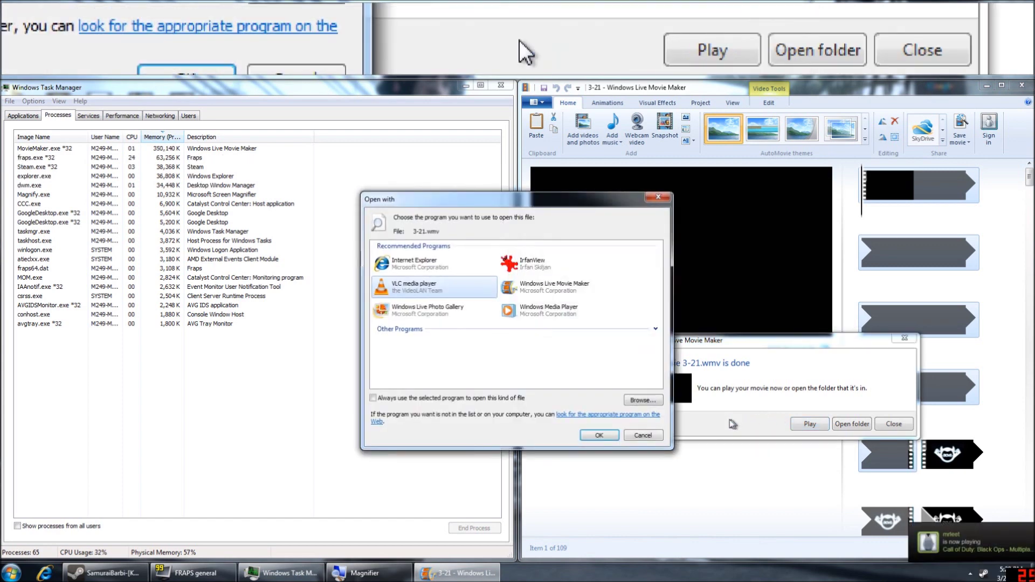
{"action": "double_click", "coordinate": [380, 288]}
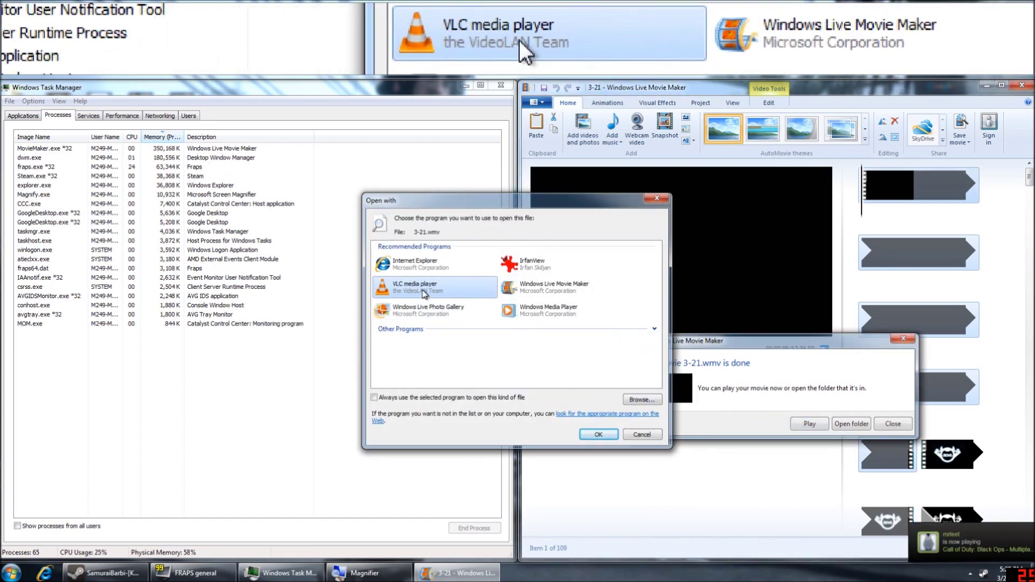
{"action": "double_click", "coordinate": [422, 292]}
{"action": "right_click", "coordinate": [423, 292]}
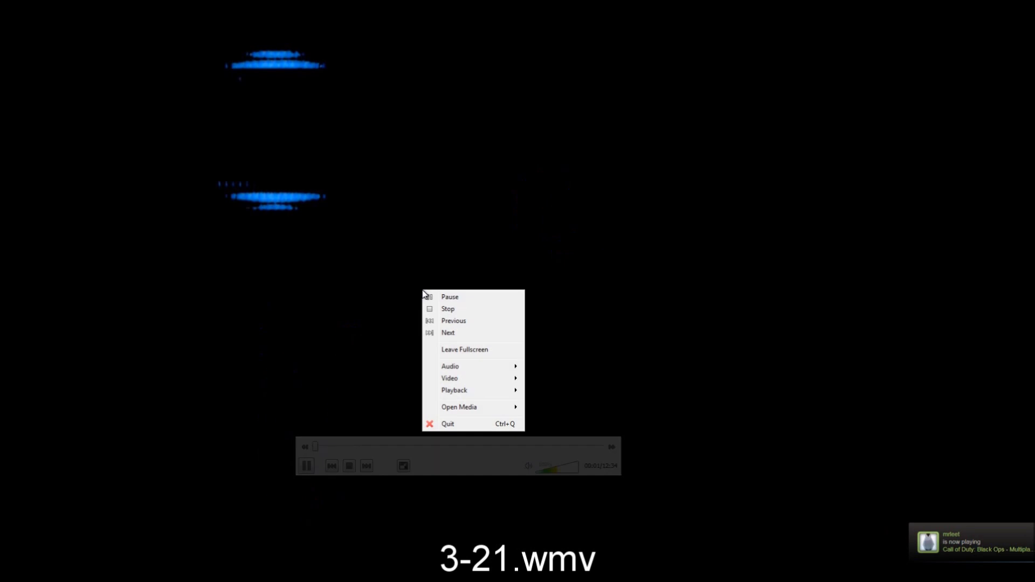
{"action": "left_click", "coordinate": [607, 386]}
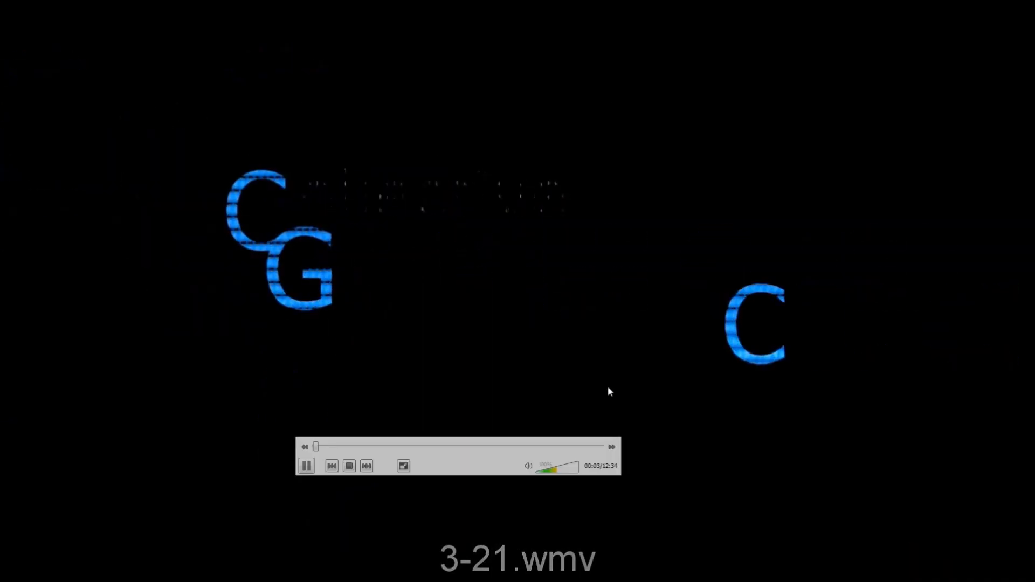
{"action": "left_click_drag", "start_coordinate": [500, 461], "coordinate": [544, 502]}
{"action": "left_click", "coordinate": [402, 502]}
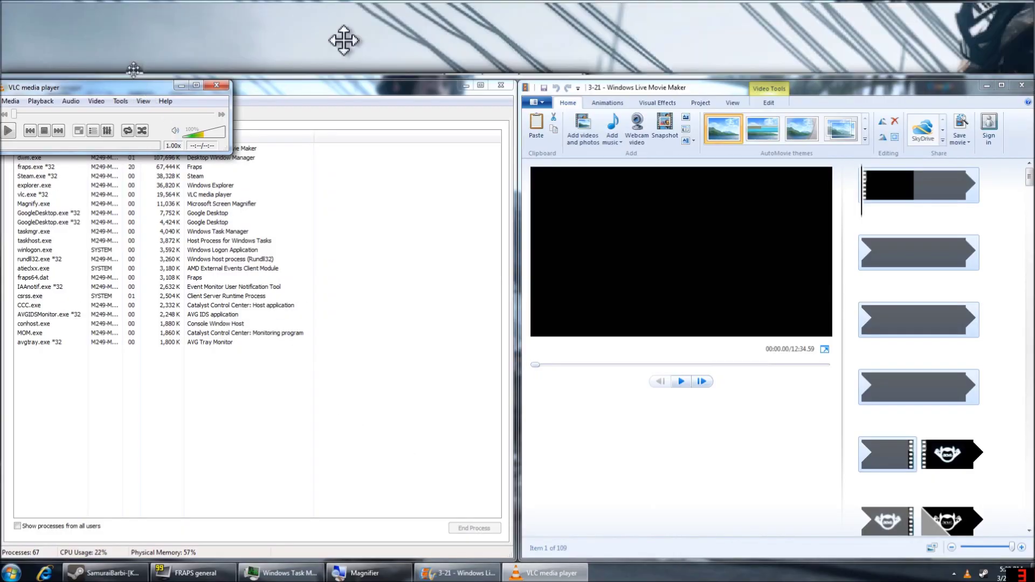
Step: Move the VLC window aside, close it, and scroll down the 3-21 storyboard in Movie Maker
{"action": "left_click_drag", "start_coordinate": [140, 92], "coordinate": [493, 172]}
{"action": "left_click", "coordinate": [568, 171]}
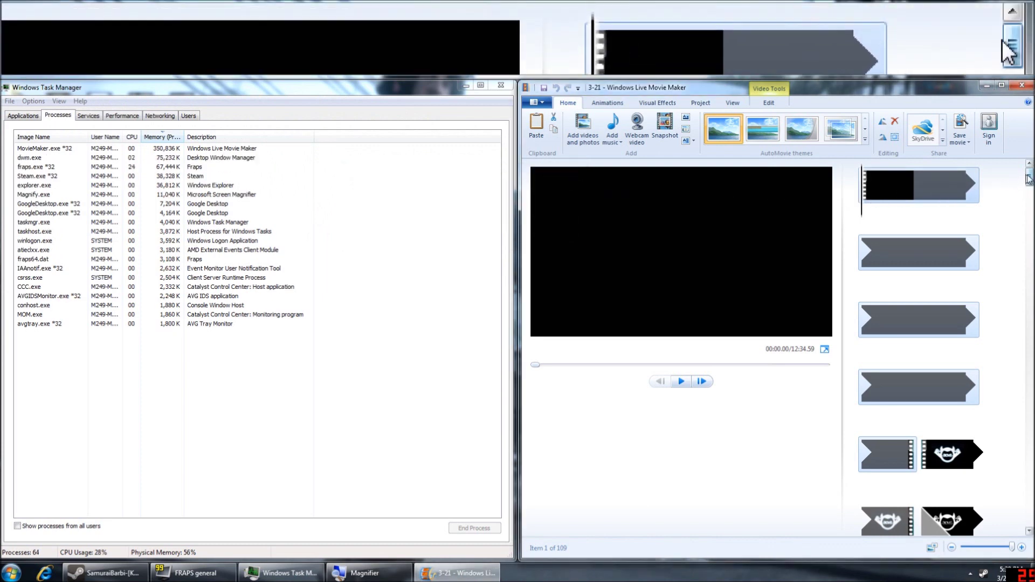
{"action": "scroll", "coordinate": [1003, 243], "scroll_direction": "down", "scroll_amount": 10}
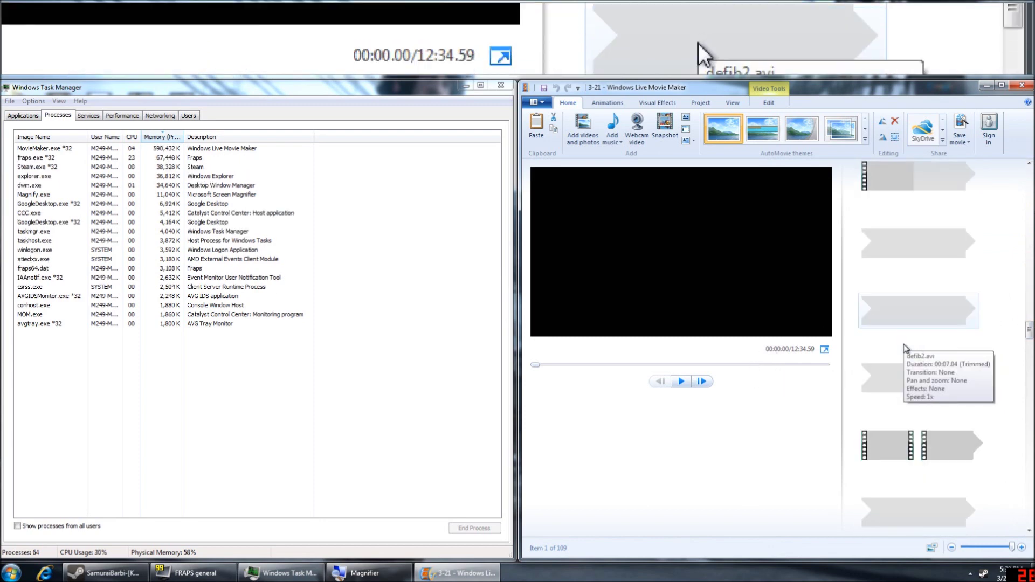
{"action": "scroll", "coordinate": [908, 343], "scroll_direction": "down", "scroll_amount": 3}
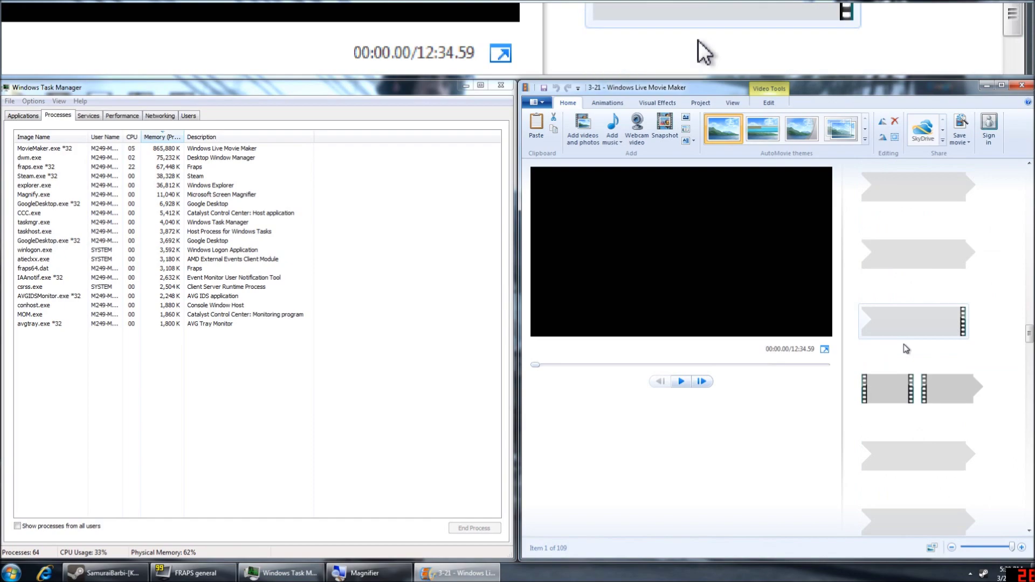